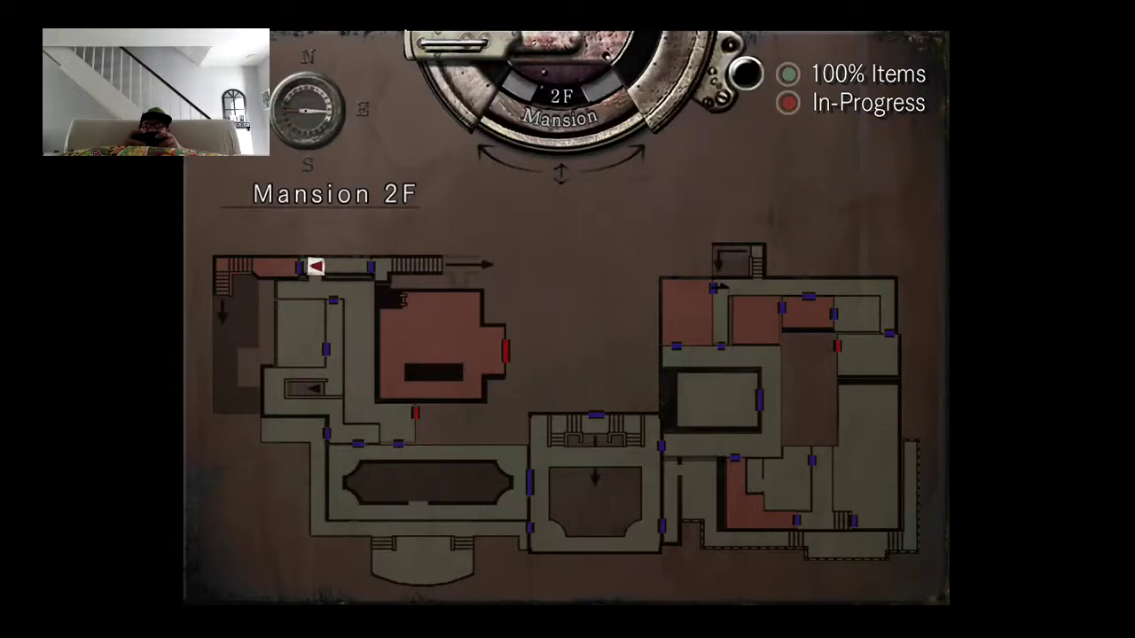
# Close the Mansion 2F map and resume walking down the hallway.
pyautogui.press('Escape')
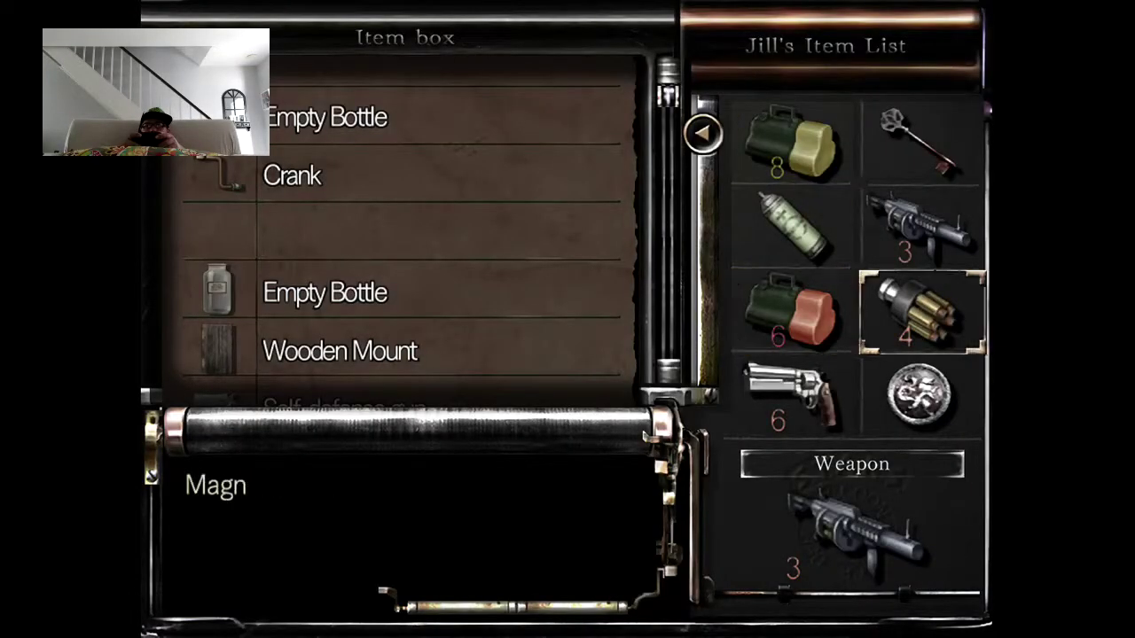
# Store the Medal of Wolf and the Incendiary Shells in the item box.
pyautogui.press('Return')
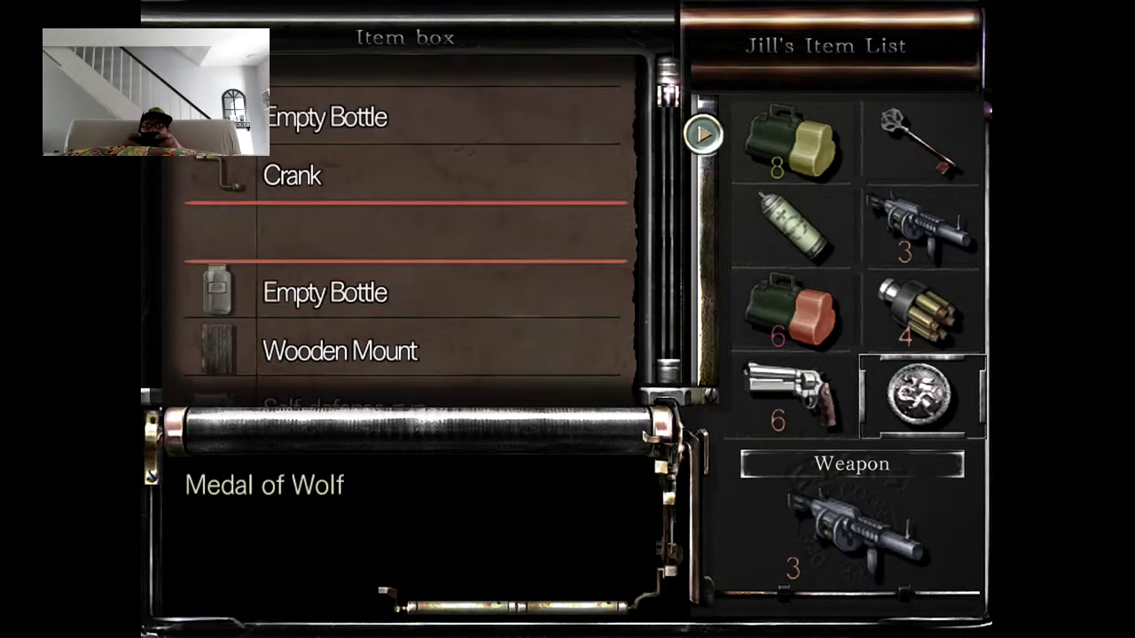
pyautogui.press('Left')
pyautogui.press('Down')
pyautogui.press('Down')
pyautogui.press('Down')
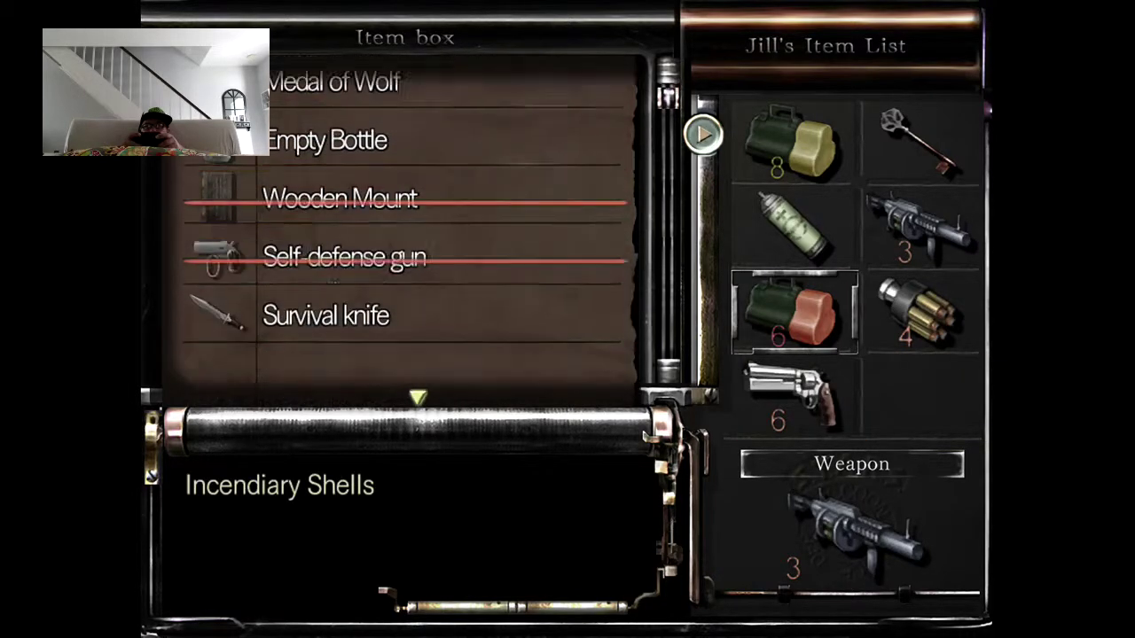
pyautogui.press('Return')
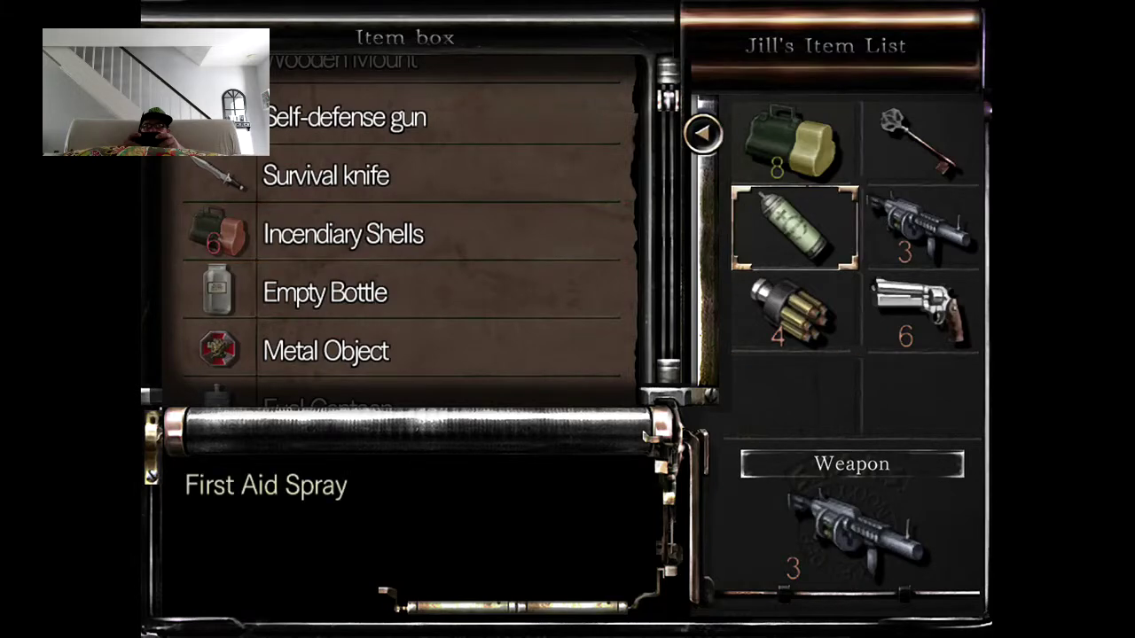
# Withdraw the Ink Ribbon from lower in the box and leave the item box.
pyautogui.press('Down')
pyautogui.press('Down')
pyautogui.press('Down')
pyautogui.press('Down')
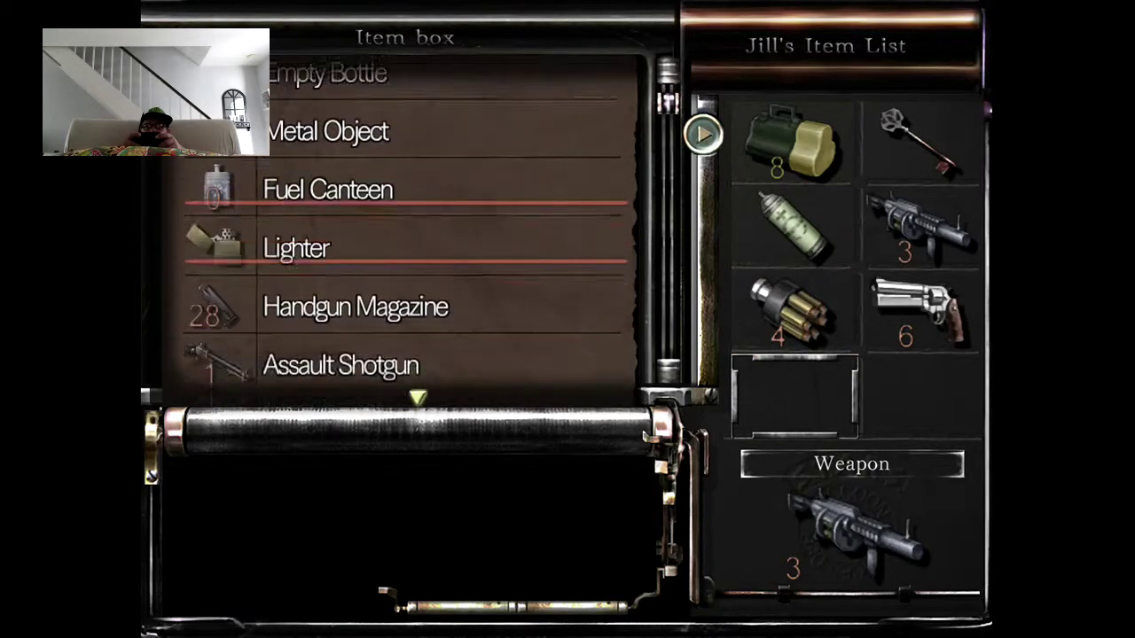
pyautogui.press('Down')
pyautogui.press('Down')
pyautogui.press('Down')
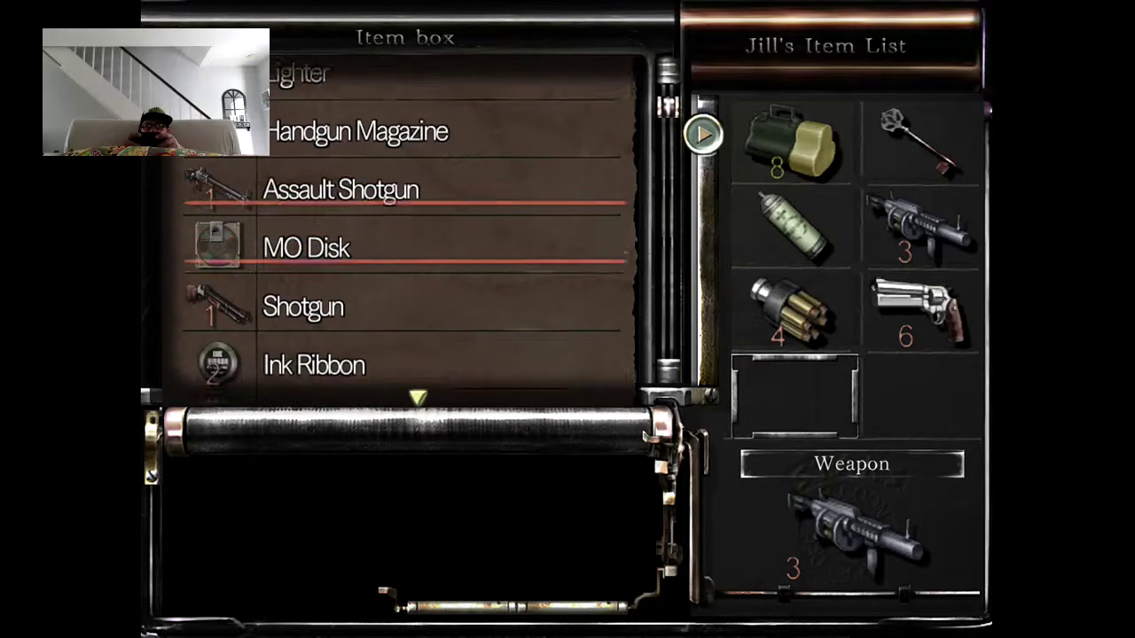
pyautogui.press('Down')
pyautogui.press('Down')
pyautogui.press('Return')
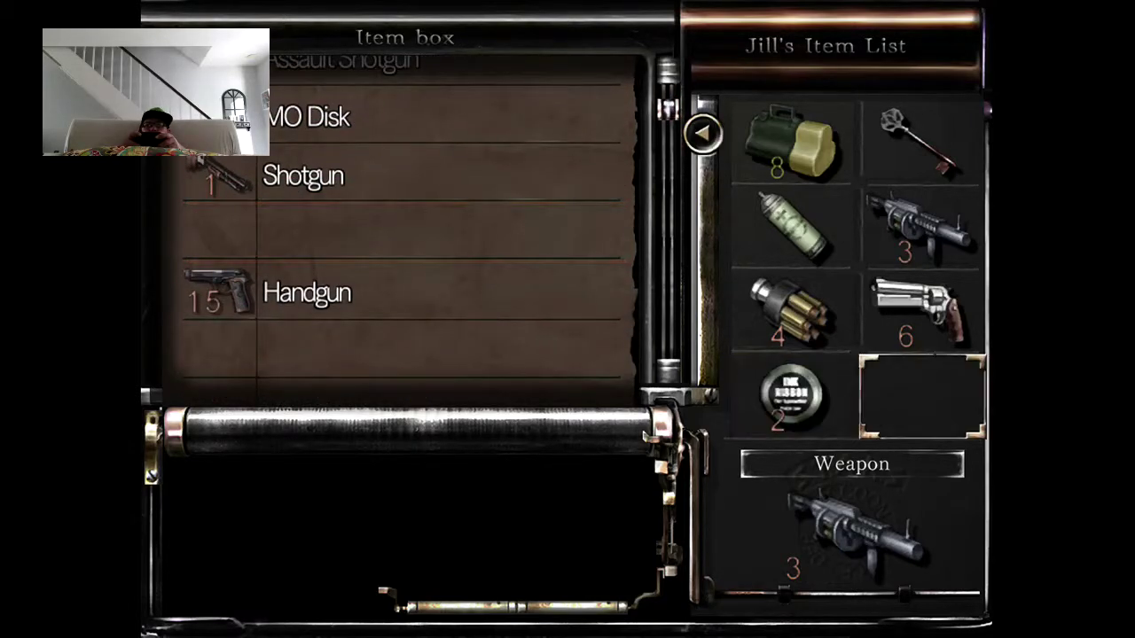
pyautogui.press('Escape')
pyautogui.press('Right')
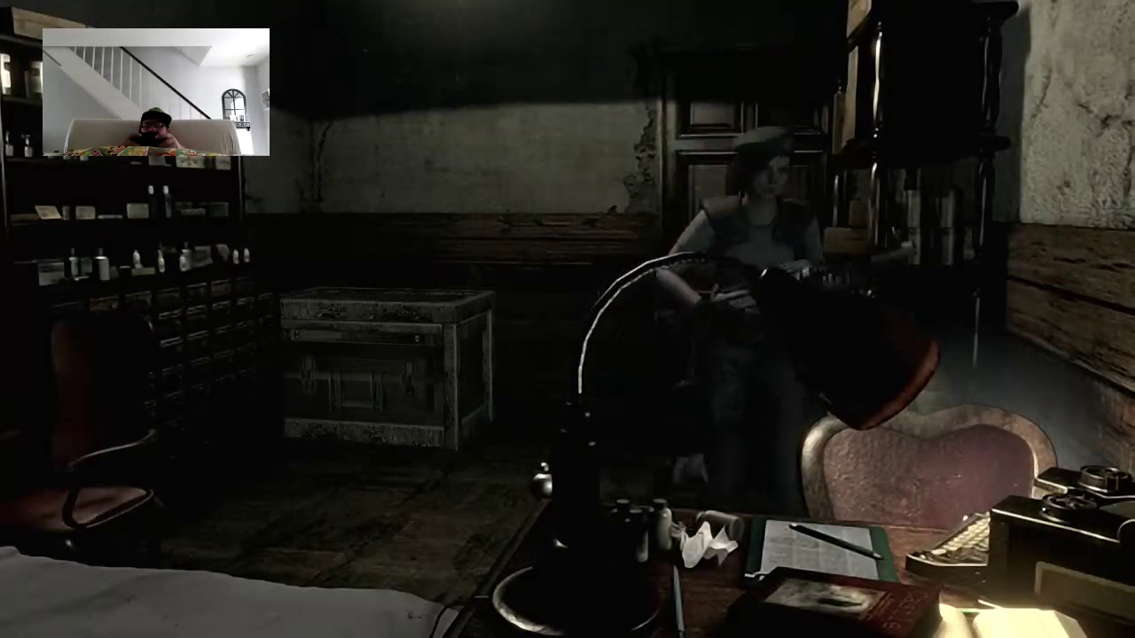
# Use the desk typewriter, spend an Ink Ribbon, and choose save slot 6.
pyautogui.press('Up')
pyautogui.press('Return')
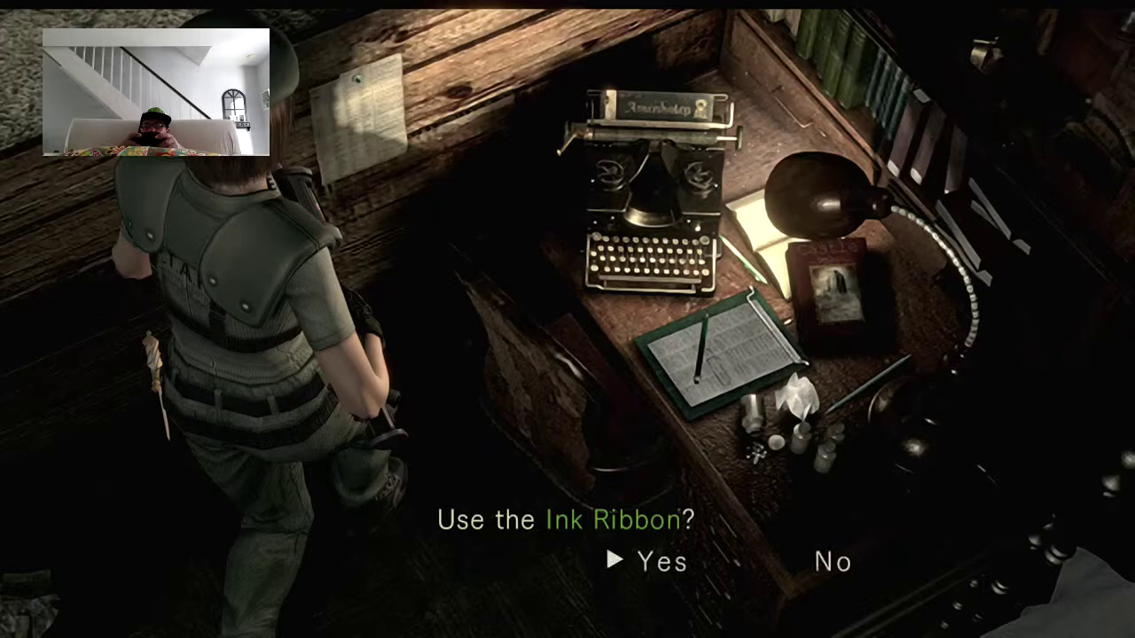
pyautogui.press('Return')
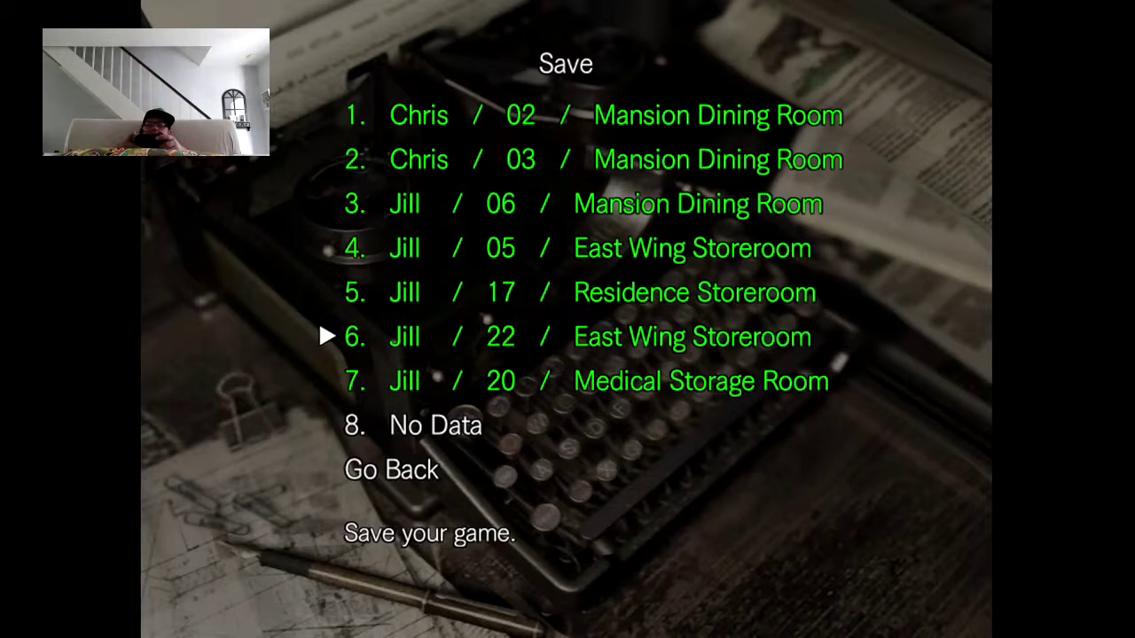
pyautogui.press('Return')
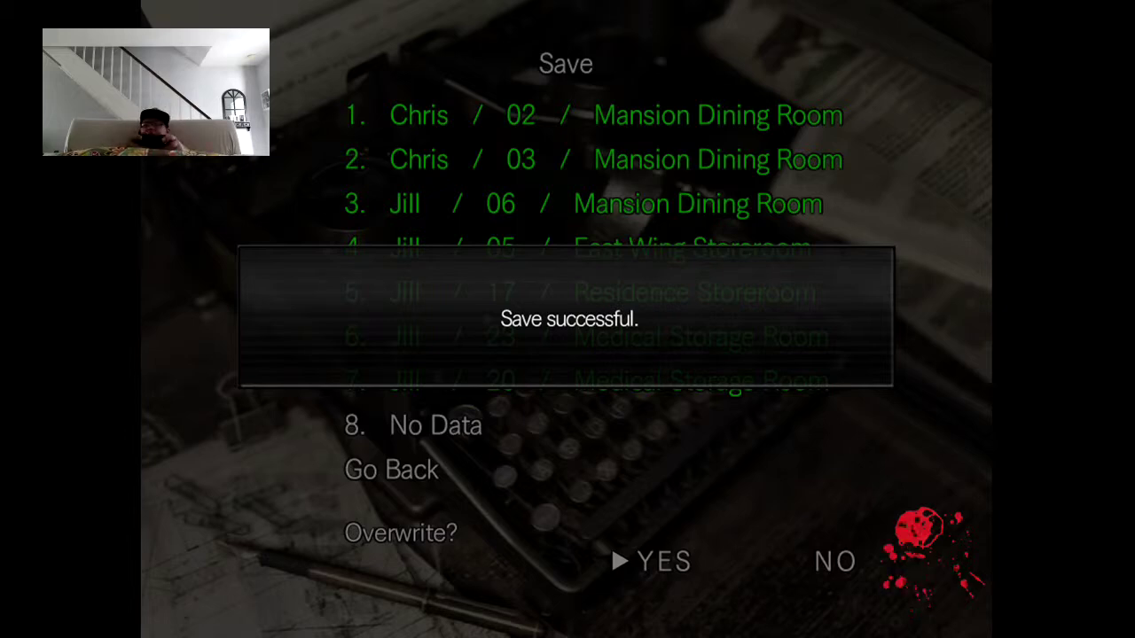
# Dismiss the 'Save successful.' message to return to gameplay.
pyautogui.press('Return')
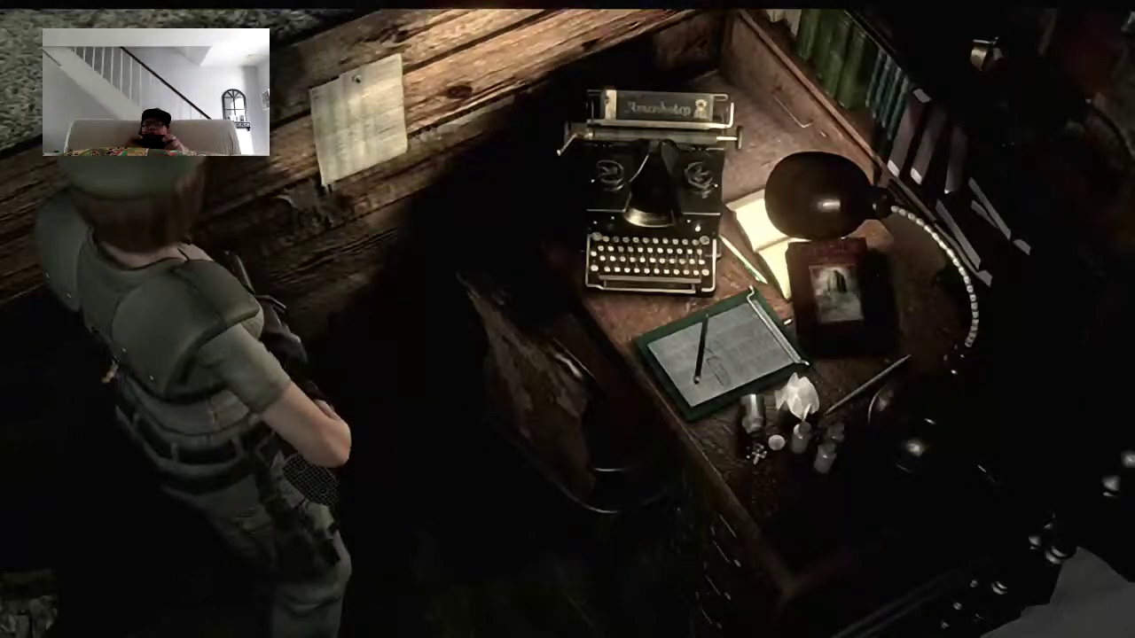